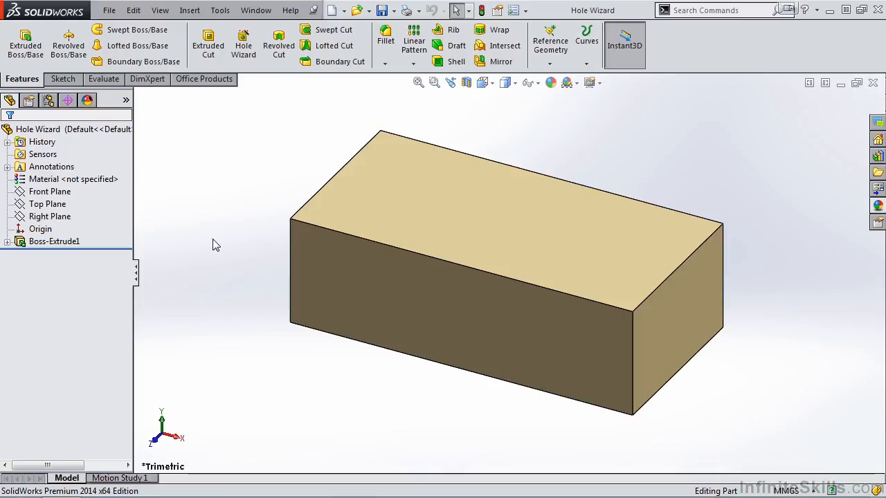
- Expand the Boss-Extrude1 feature in the design tree to inspect its sketch, then collapse it
click(7, 242)
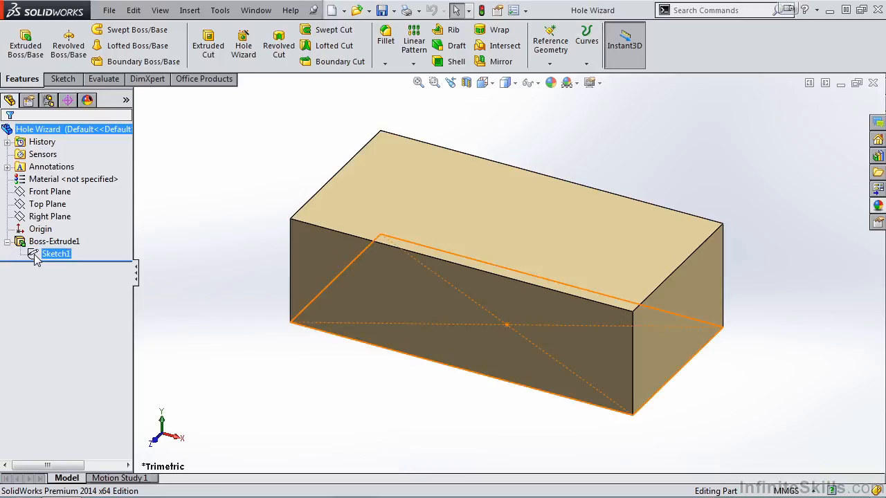
click(6, 242)
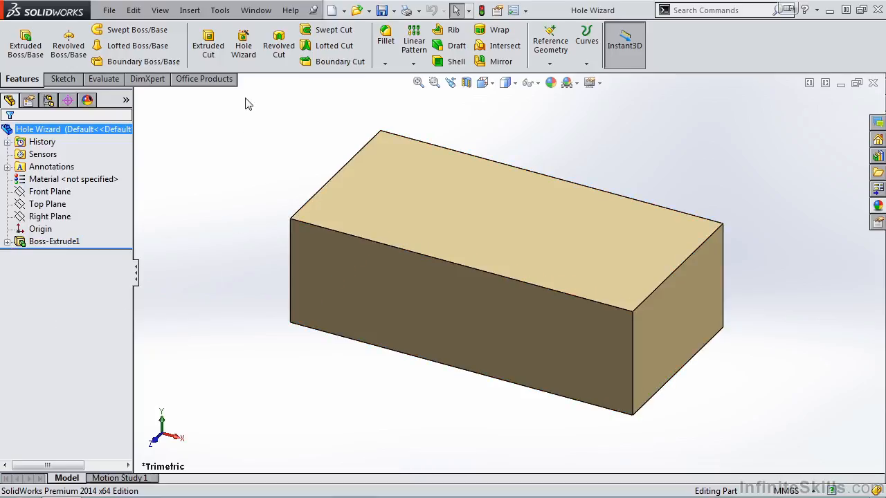
- Start the Hole Wizard and set the hole standard to ANSI Metric and the type to Hex Cap Screw
click(243, 55)
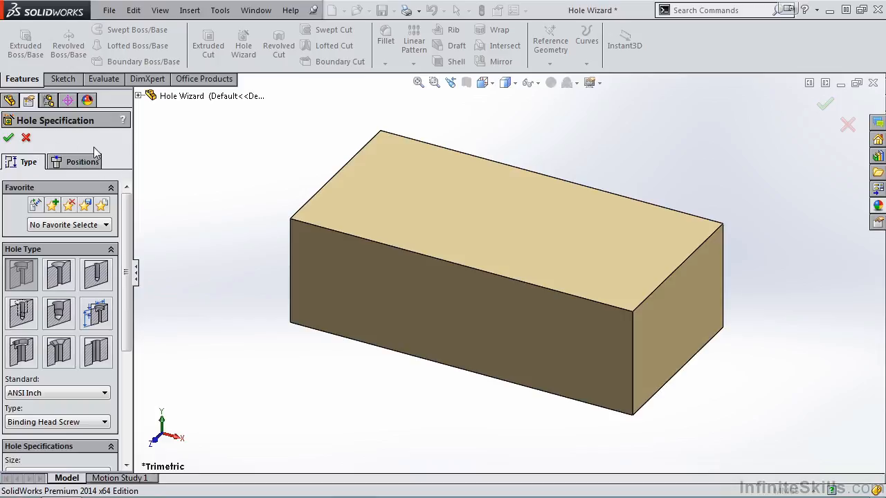
mouse_move(128, 194)
mouse_down()
mouse_move(126, 315)
mouse_move(138, 203)
mouse_up()
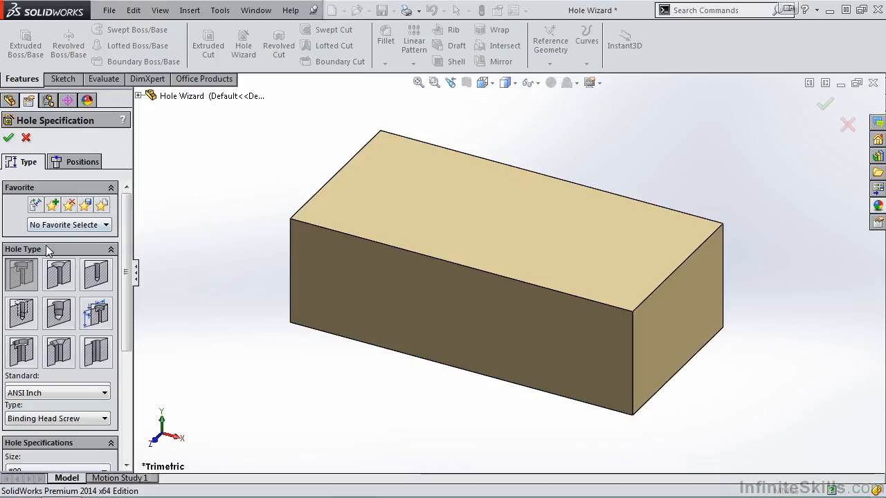
drag(126, 241, 125, 310)
click(105, 281)
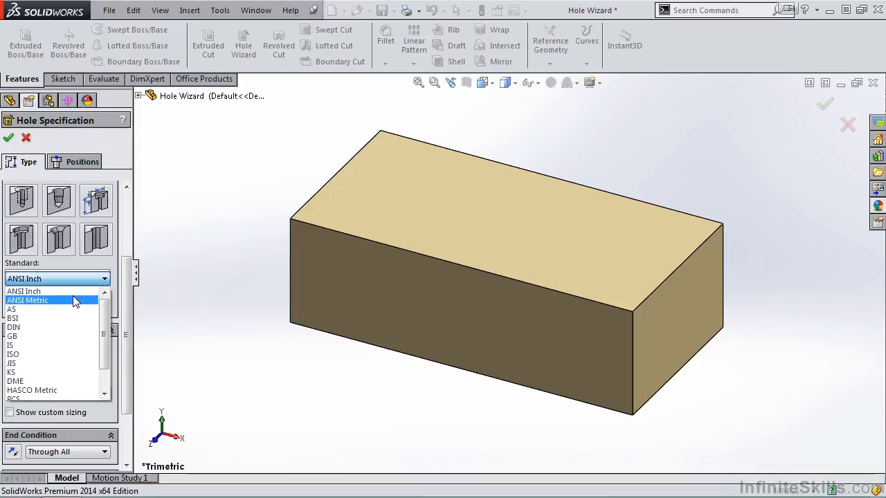
click(74, 300)
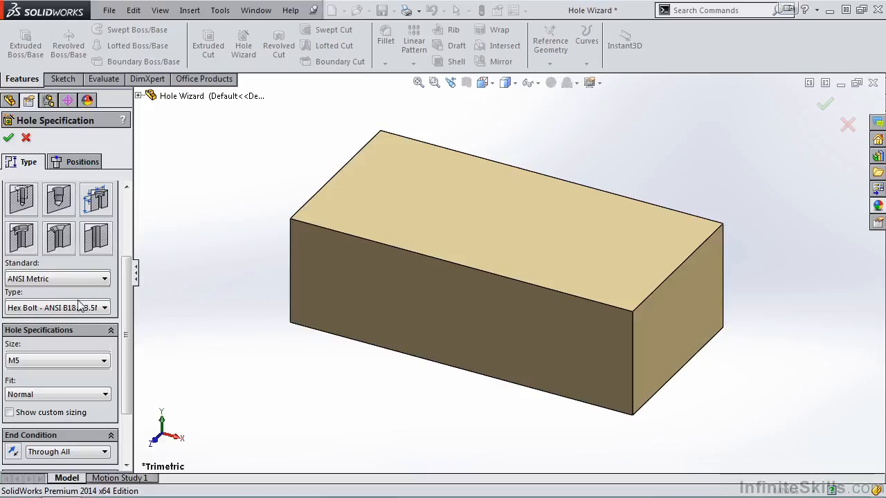
click(104, 308)
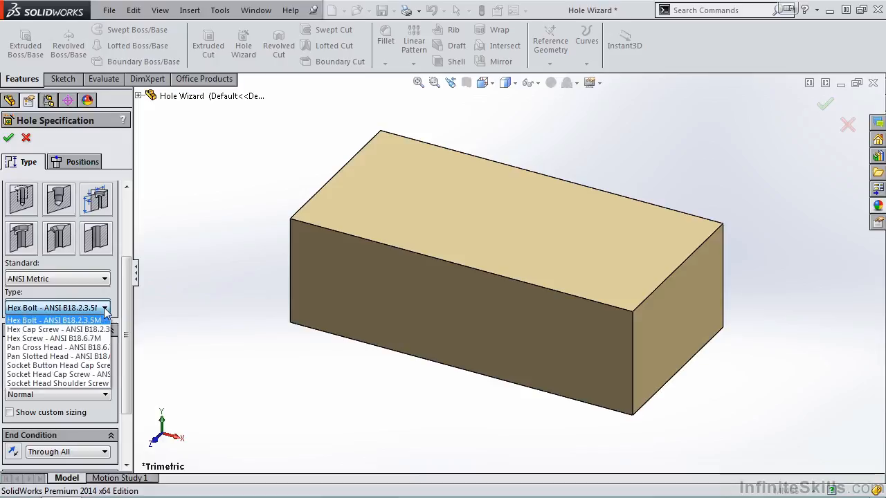
click(76, 329)
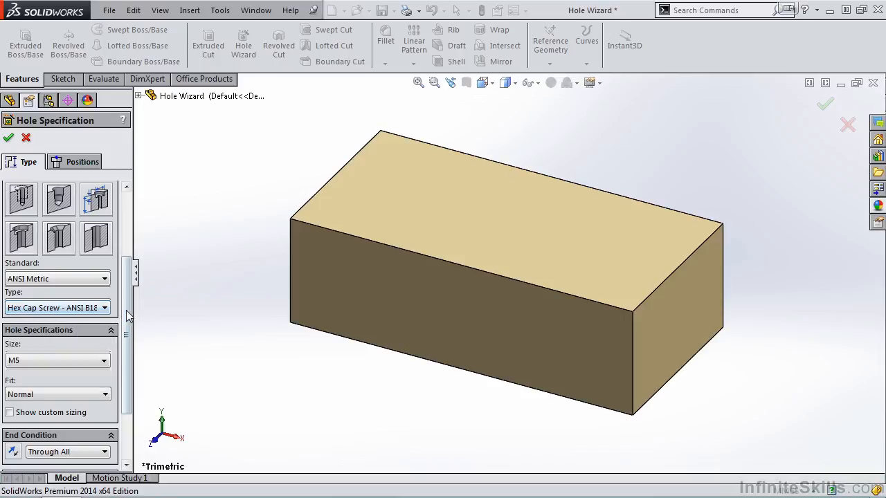
- Set the hole size to M30 with a Normal fit
drag(127, 313, 127, 346)
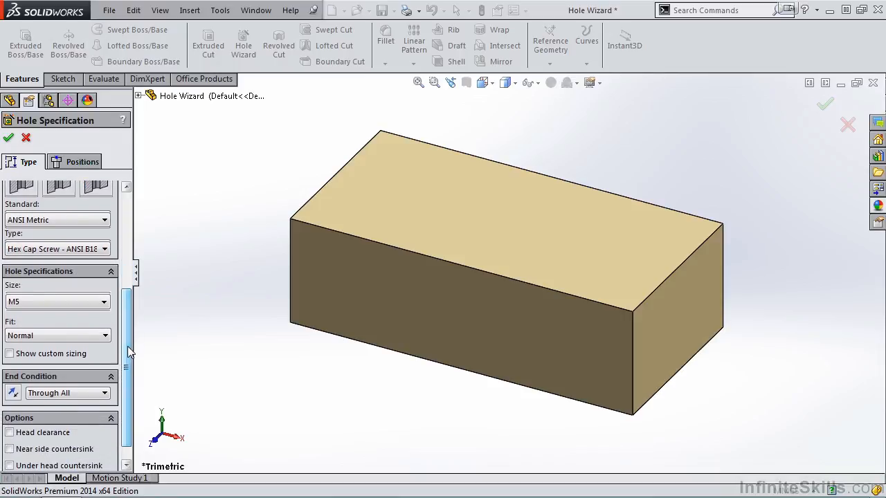
click(105, 302)
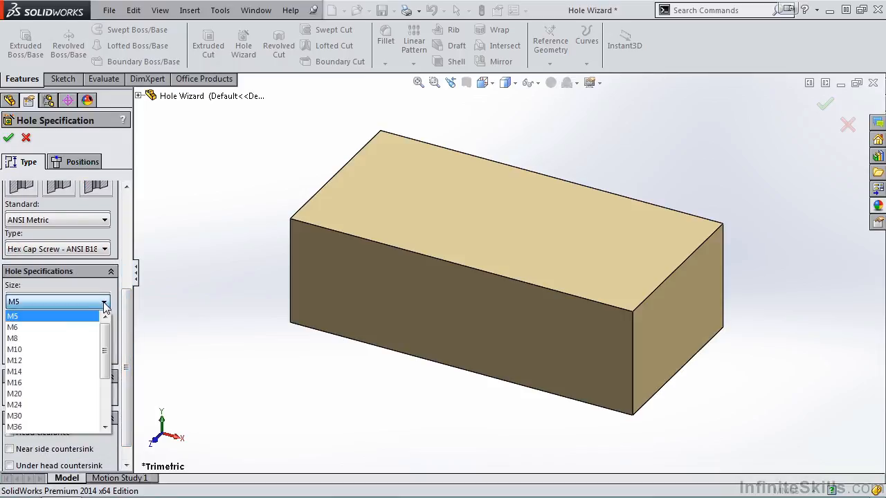
click(54, 416)
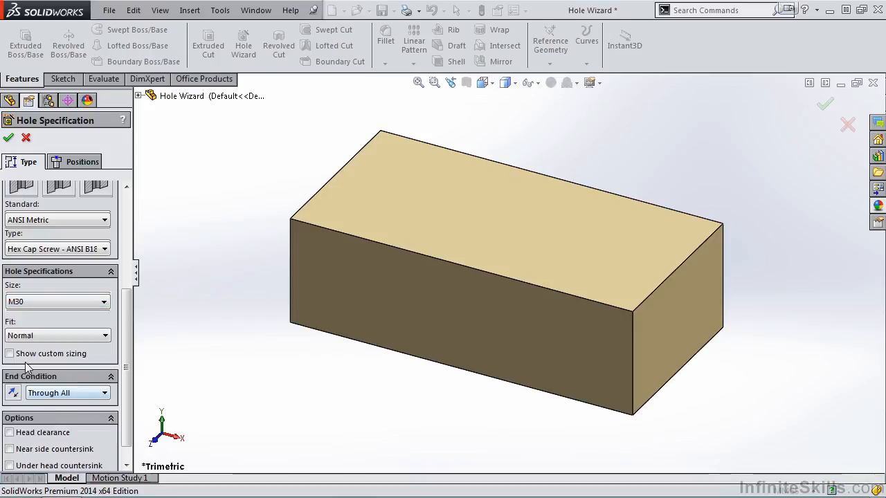
click(104, 336)
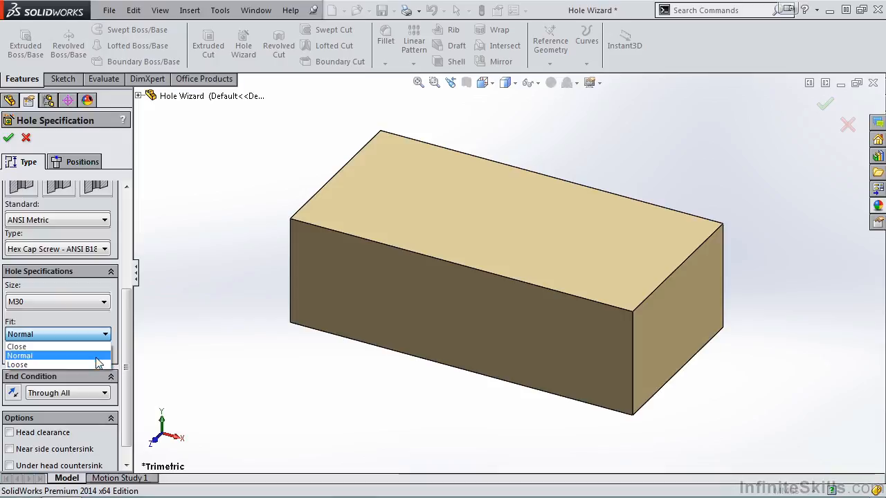
click(97, 359)
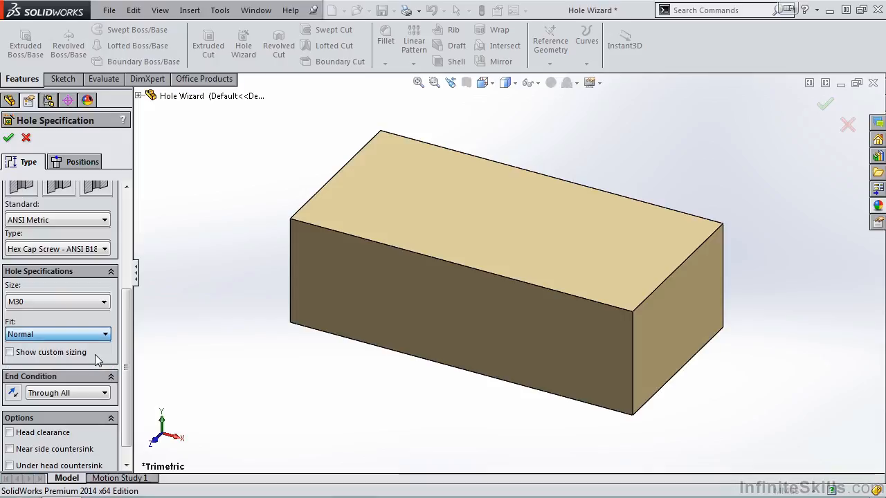
- Set the hole end condition to Through All
scroll(126, 358, down, 1)
scroll(126, 357, down, 1)
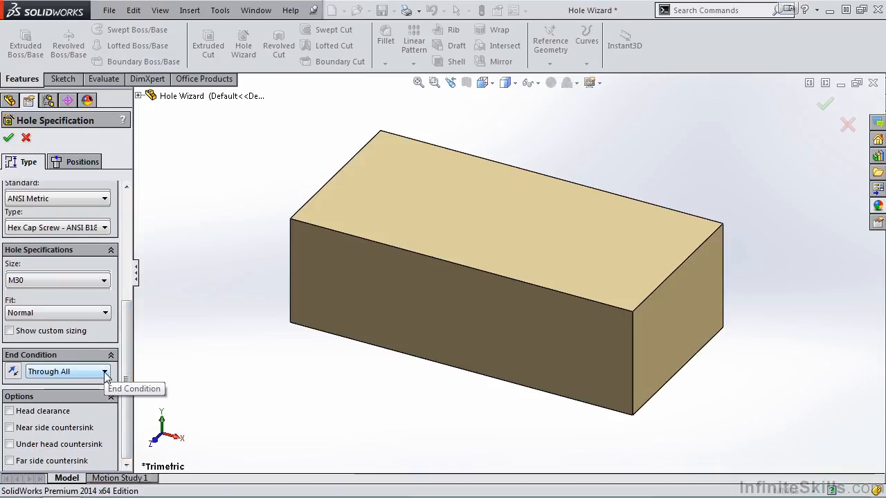
click(105, 374)
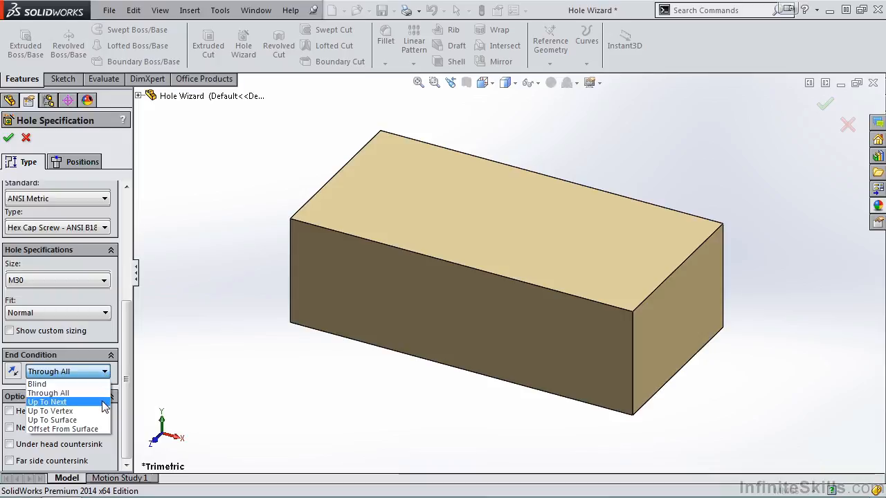
click(96, 393)
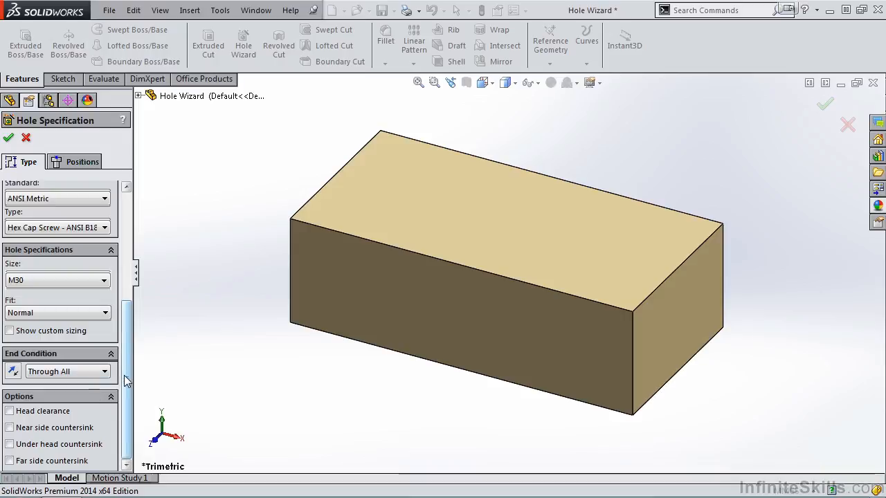
- Try the Head clearance and countersink options, unchecking the near side and under head countersinks again
click(9, 411)
drag(128, 369, 130, 391)
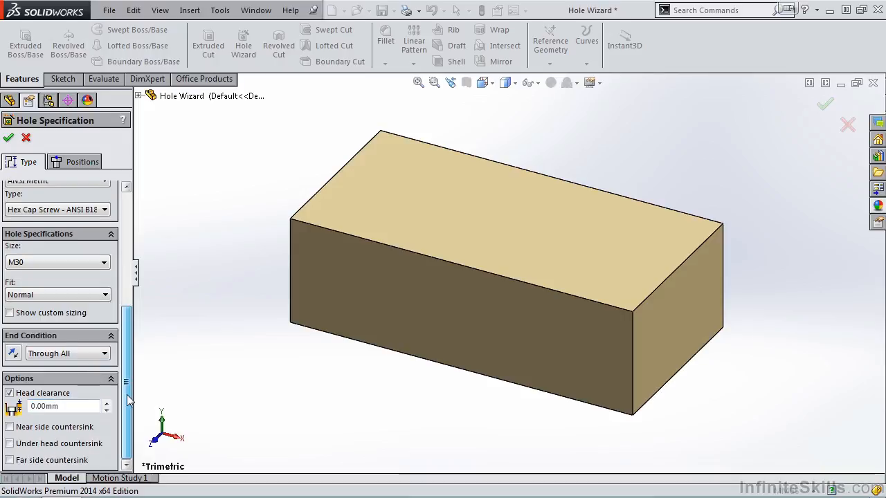
click(10, 427)
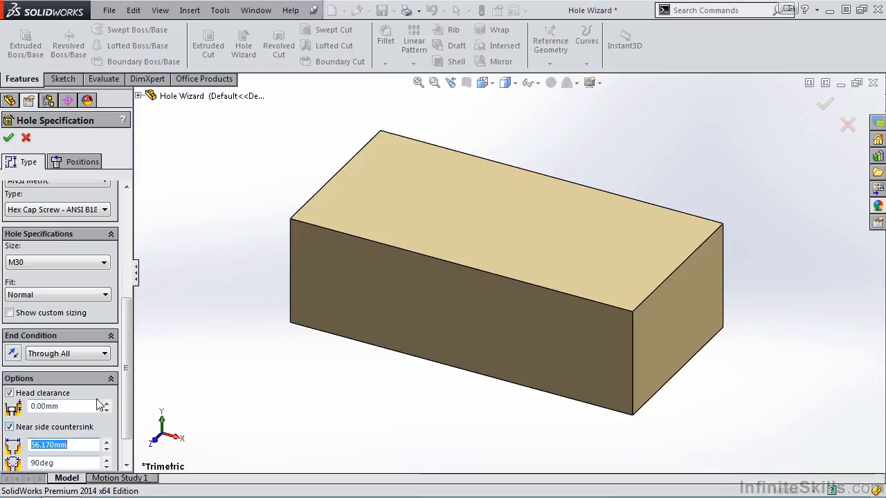
scroll(21, 443, down, 2)
click(10, 443)
scroll(11, 454, down, 2)
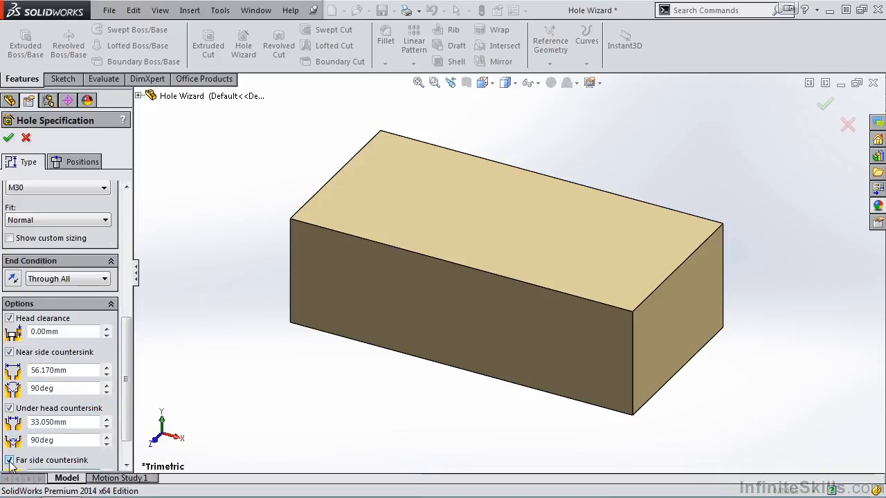
click(10, 409)
click(10, 388)
scroll(42, 360, up, 6)
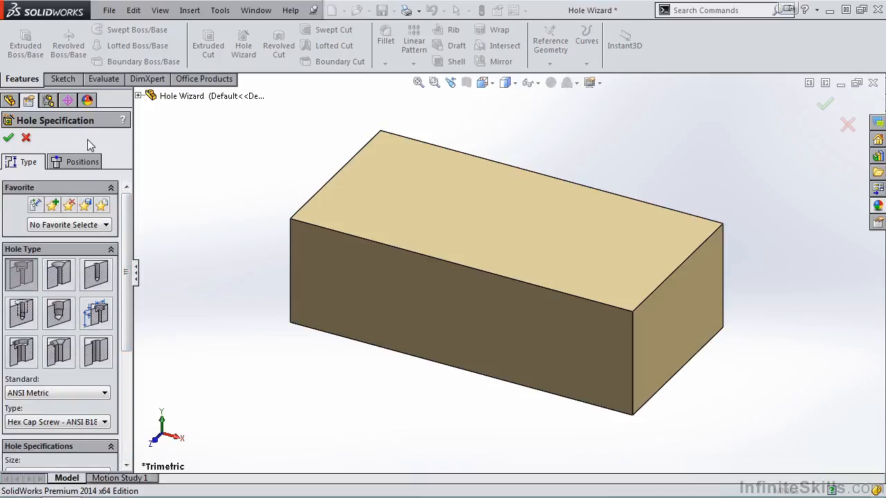
- Switch to hole positions and place one hole on the block's top face near its left end
click(73, 162)
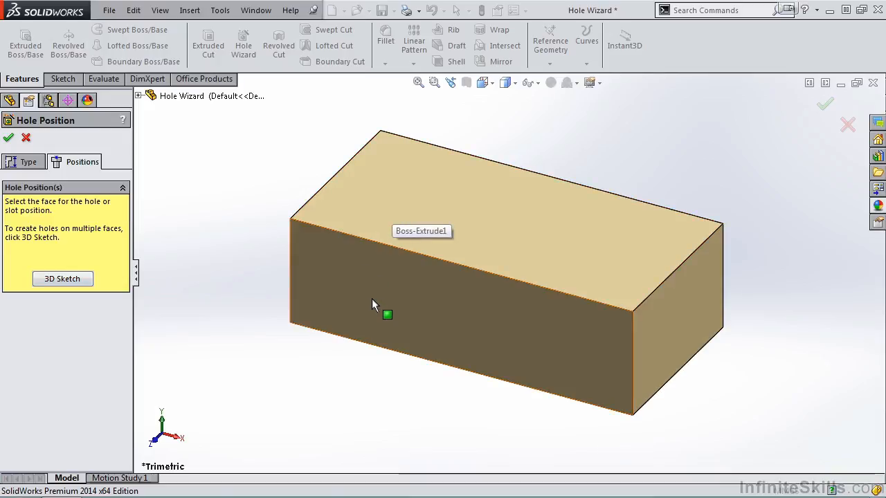
click(403, 197)
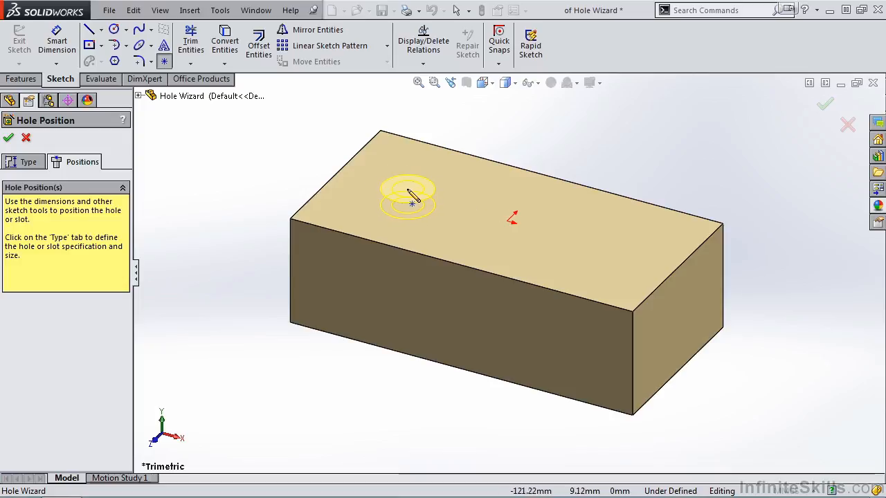
click(405, 191)
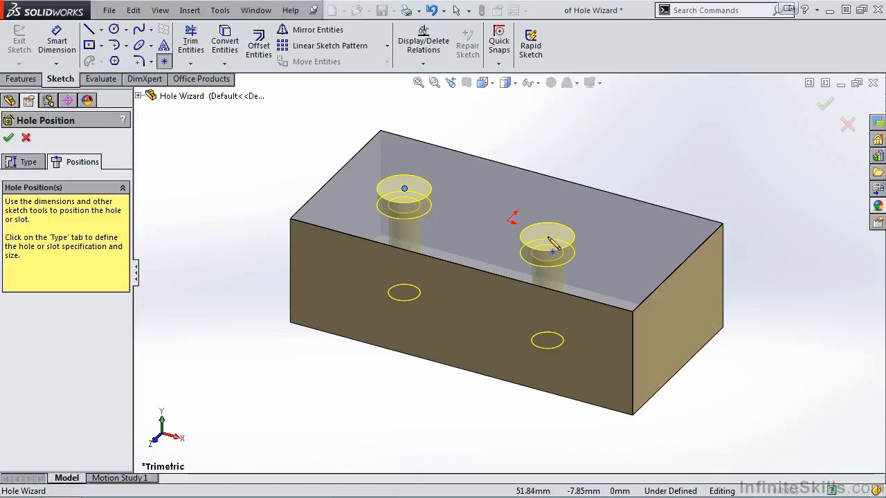
key(Escape)
- Dimension the hole center 75 mm from the left edge of the top face
key(space)
click(535, 169)
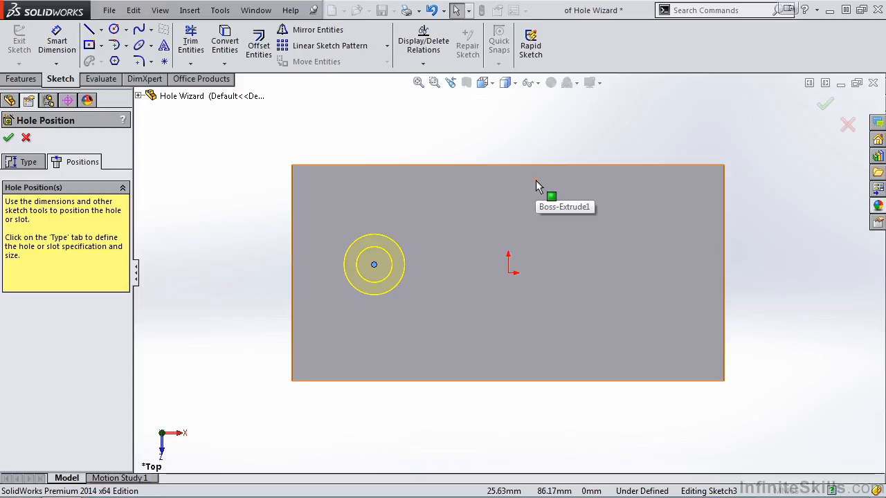
click(57, 40)
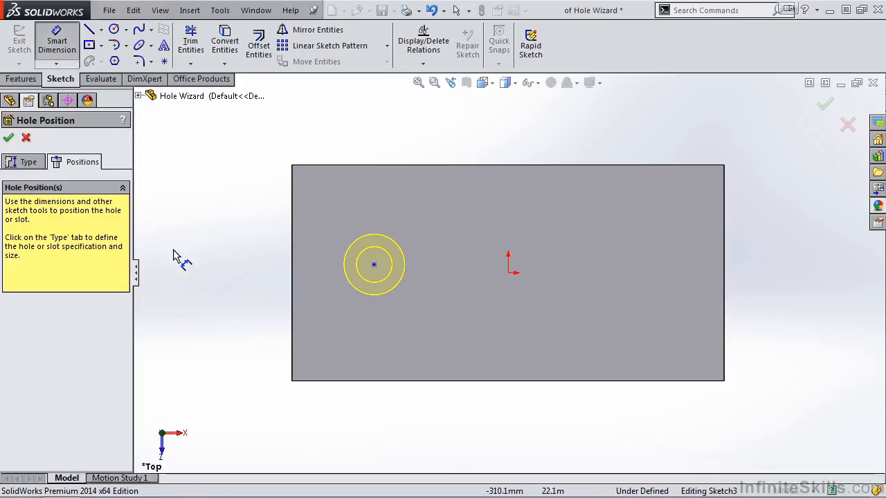
click(292, 297)
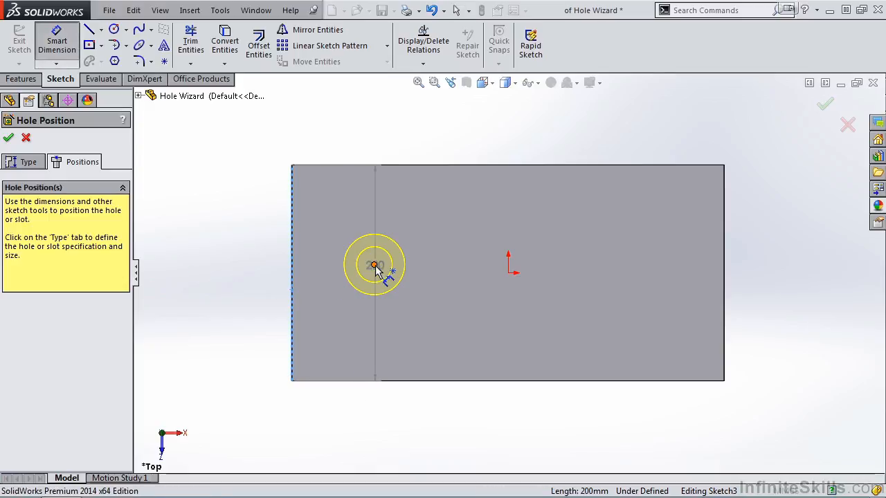
click(374, 265)
click(334, 427)
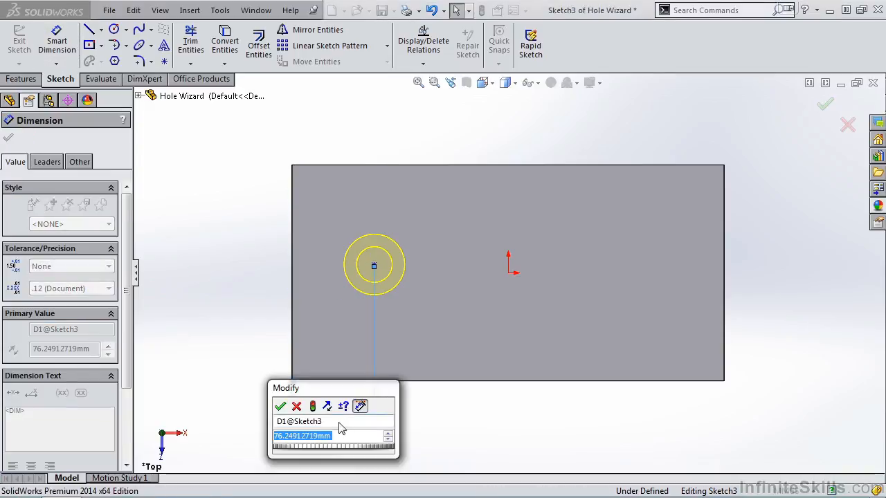
text(75)
key(Return)
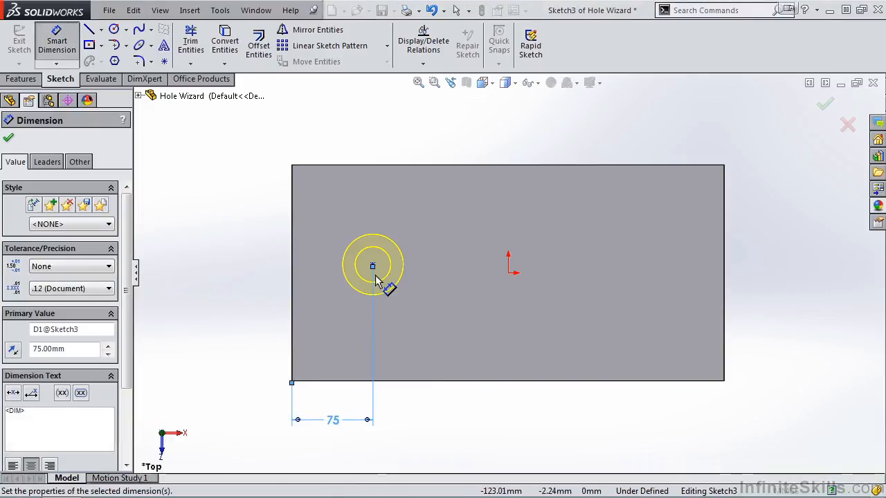
- Dimension the hole center 100 mm from the bottom edge and finish the hole feature
click(373, 266)
click(338, 380)
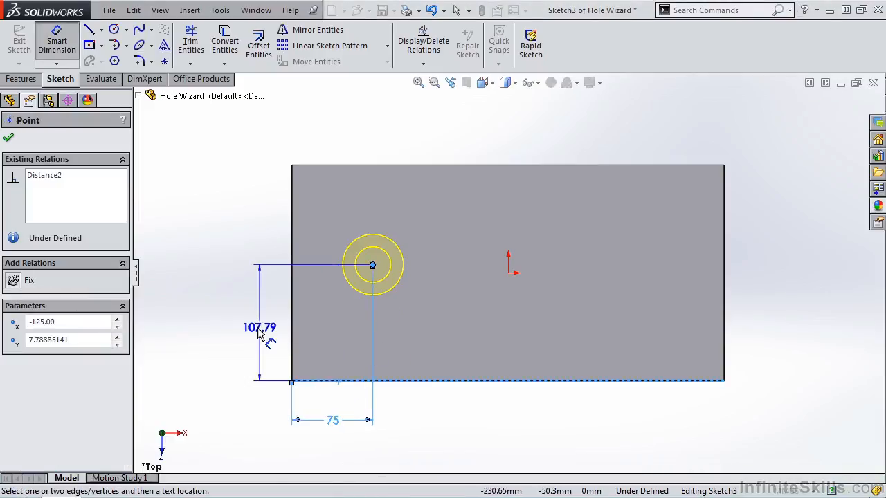
click(261, 333)
text(100)
click(202, 316)
click(9, 138)
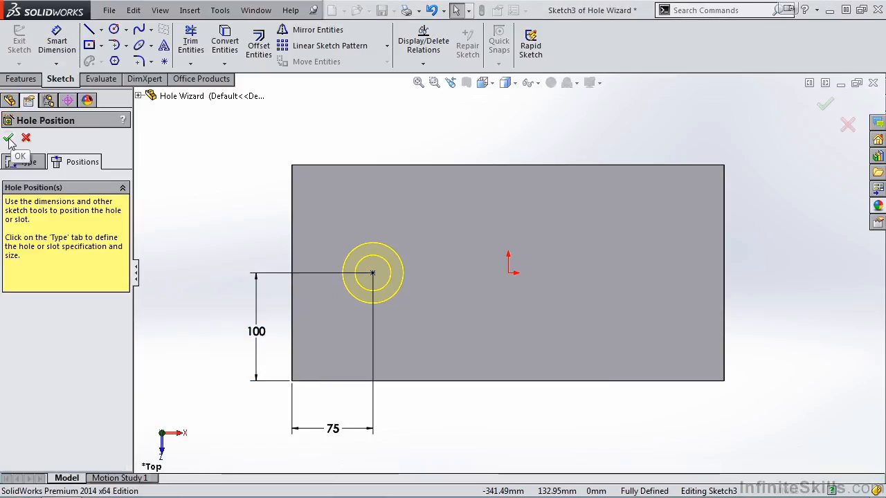
click(9, 140)
- Rotate the view and expand the new counterbore feature to inspect its position sketch
key(space)
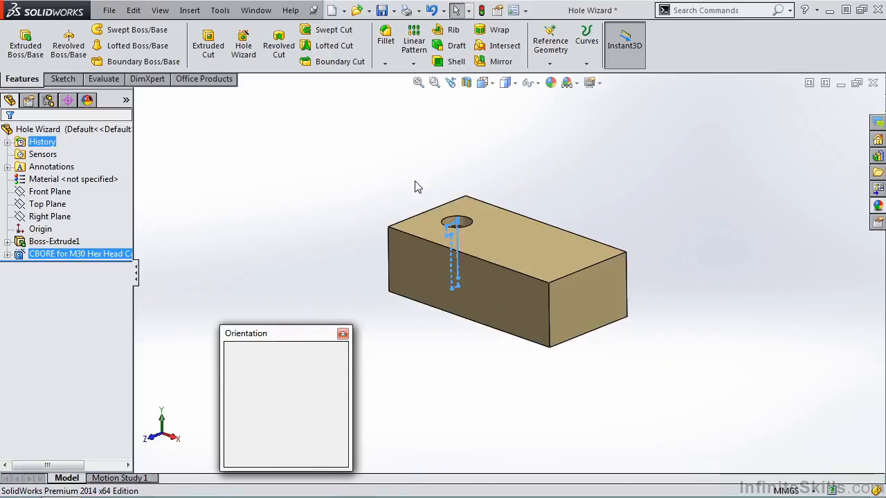
click(505, 231)
middle_drag(450, 217, 466, 338)
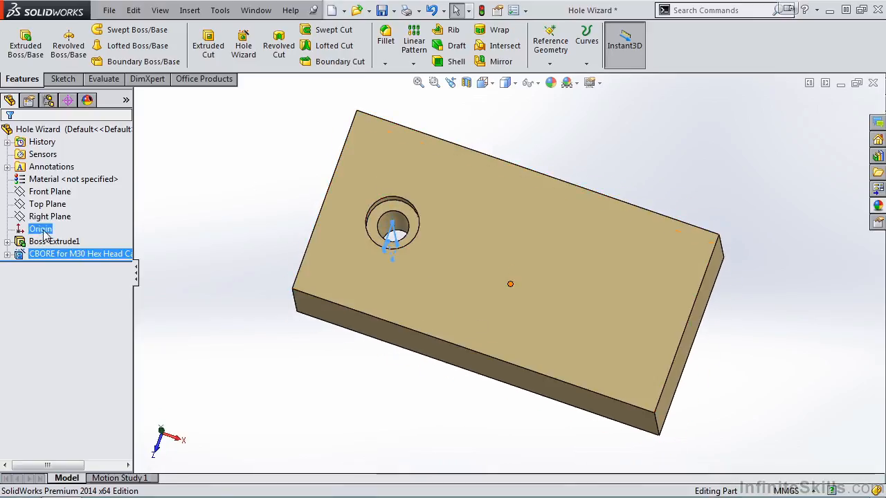
click(41, 255)
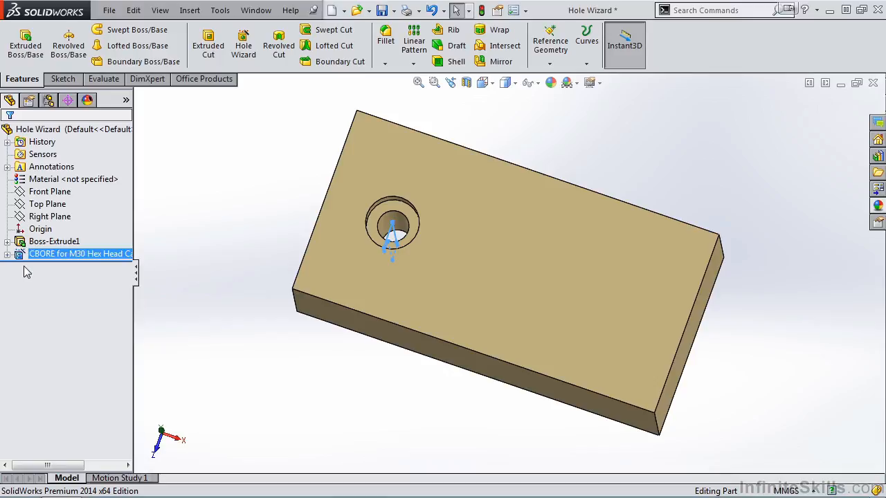
click(7, 255)
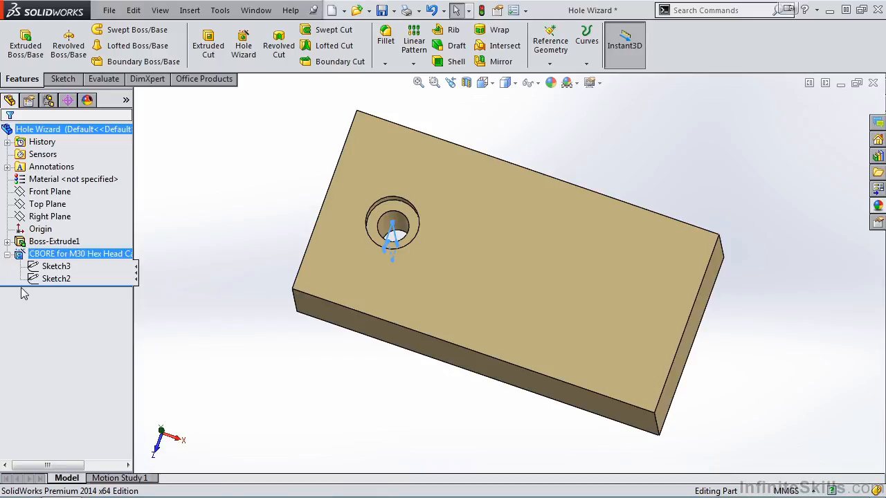
click(54, 267)
click(52, 268)
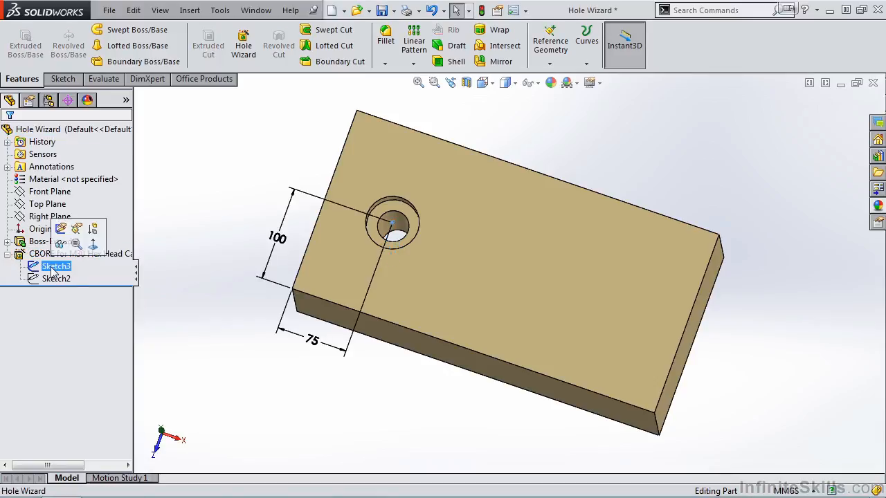
- Rotate the view and inspect the counterbore feature's two sketches and hole specification without changing anything
mouse_move(390, 391)
middle_down()
mouse_move(369, 318)
mouse_move(384, 328)
middle_up()
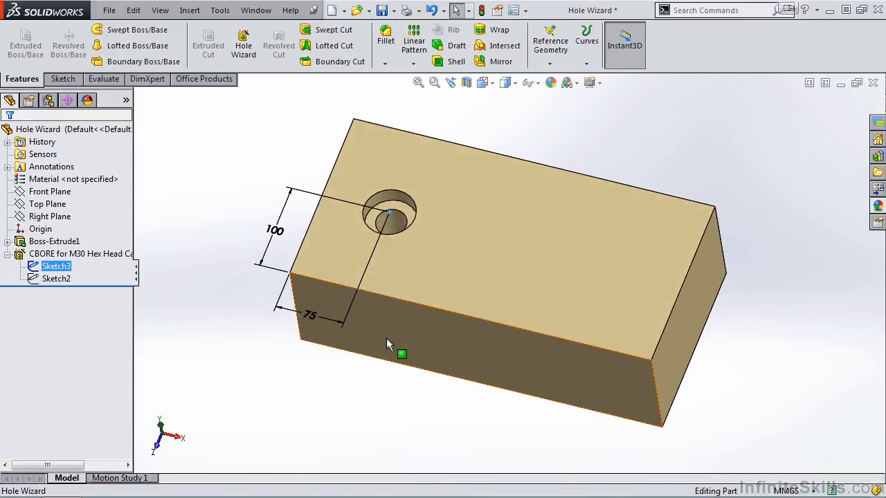
click(57, 267)
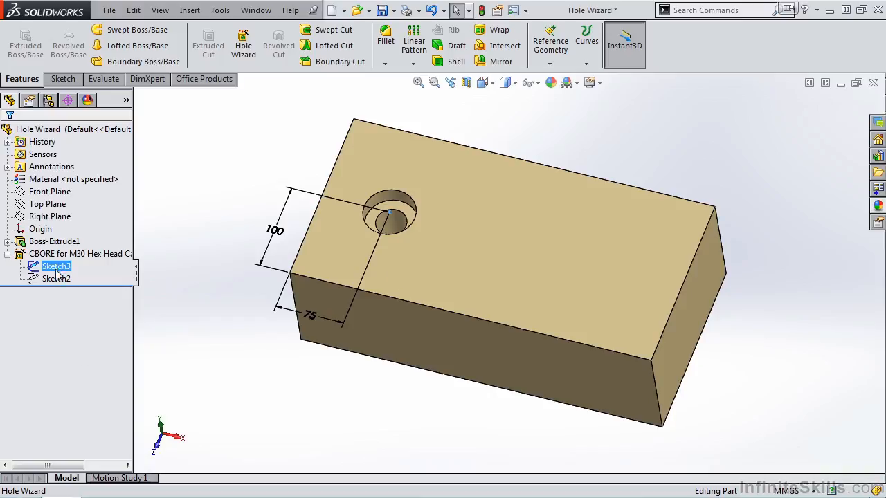
click(57, 279)
mouse_move(396, 404)
middle_down()
mouse_move(344, 378)
mouse_move(352, 360)
mouse_move(342, 353)
mouse_move(362, 379)
middle_up()
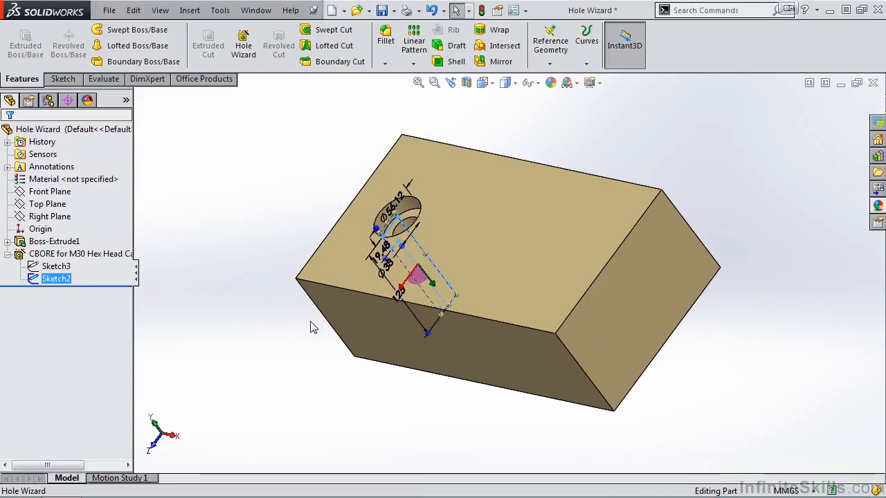
click(42, 255)
click(50, 219)
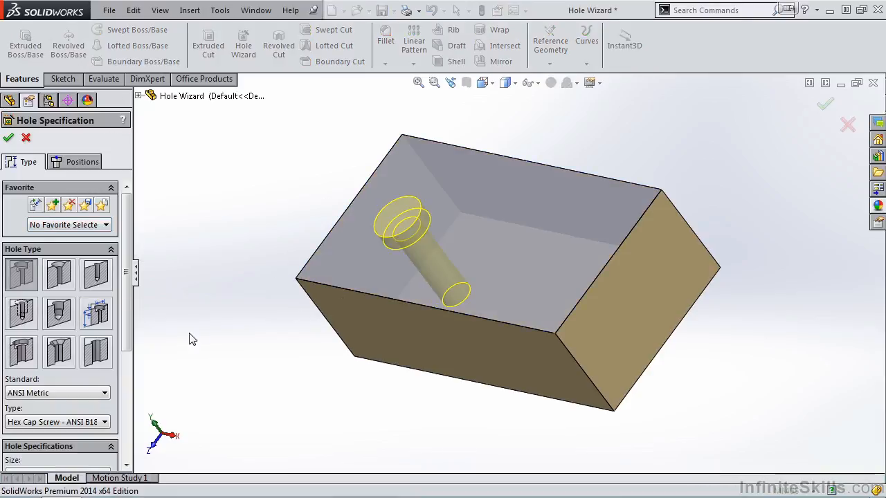
click(8, 137)
click(56, 267)
ctrl+click(57, 279)
click(60, 280)
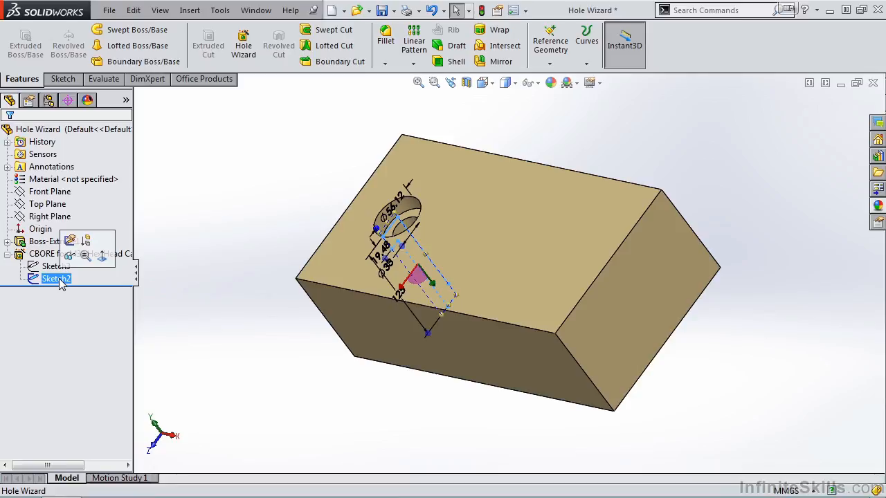
click(152, 284)
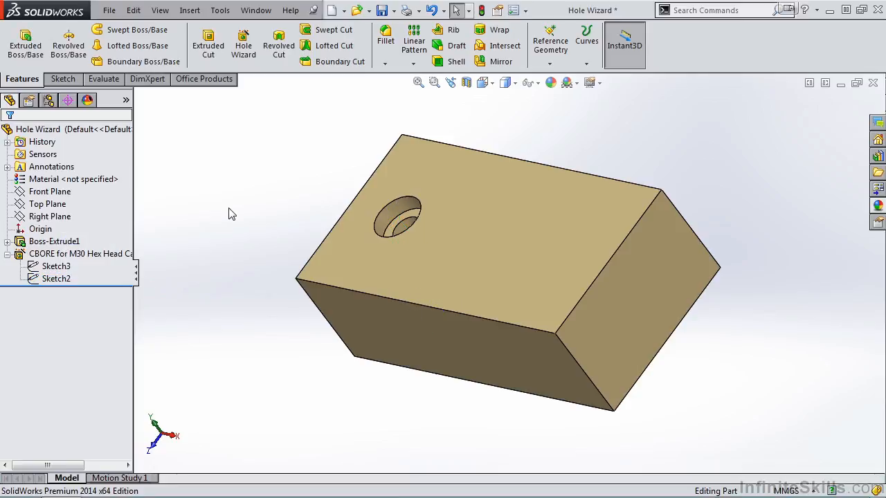
- Start a new Hole Wizard hole as a Straight Tap, ANSI Metric bottoming tapped hole, size M36x3.0, through all with cosmetic thread
click(242, 55)
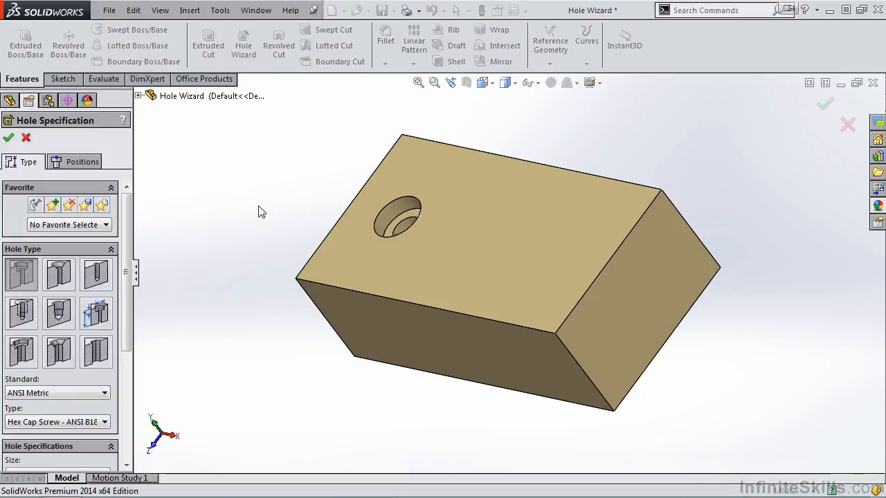
click(28, 315)
drag(128, 306, 129, 383)
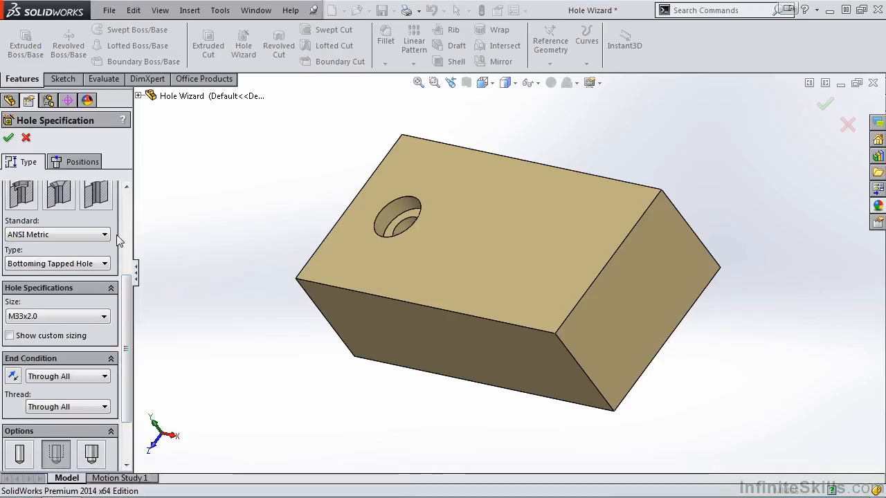
click(106, 263)
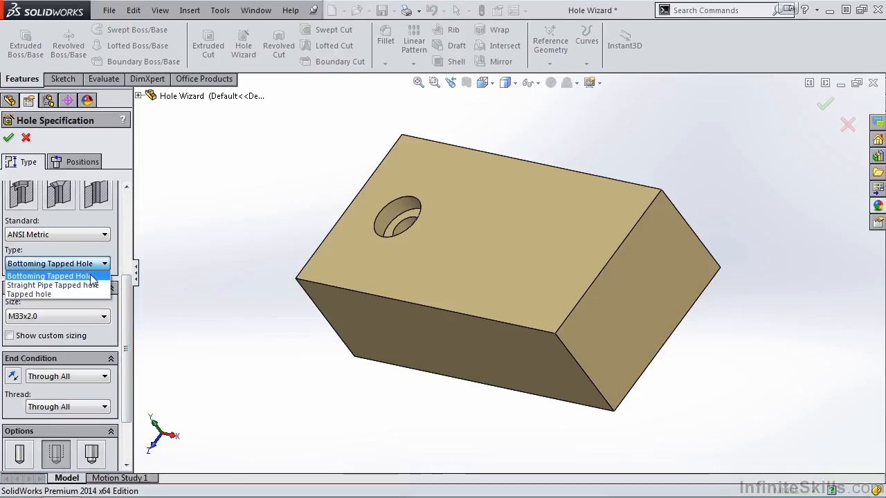
click(92, 277)
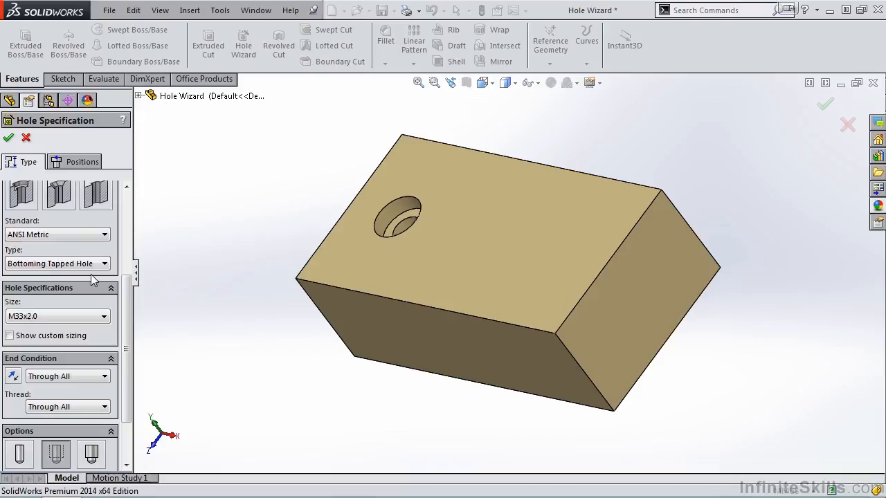
click(105, 317)
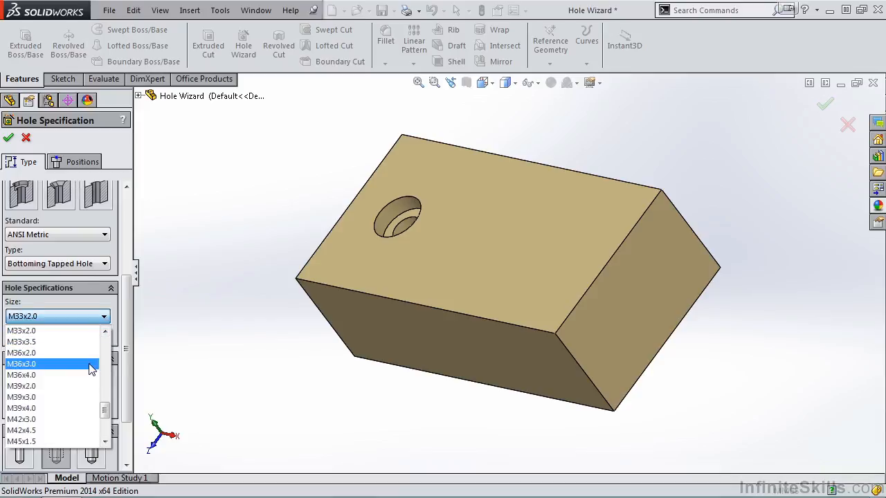
click(91, 364)
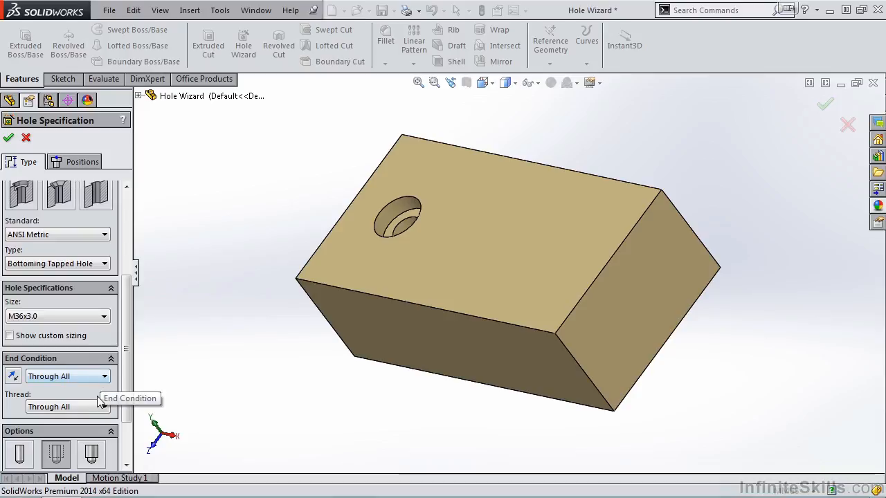
drag(127, 349, 127, 390)
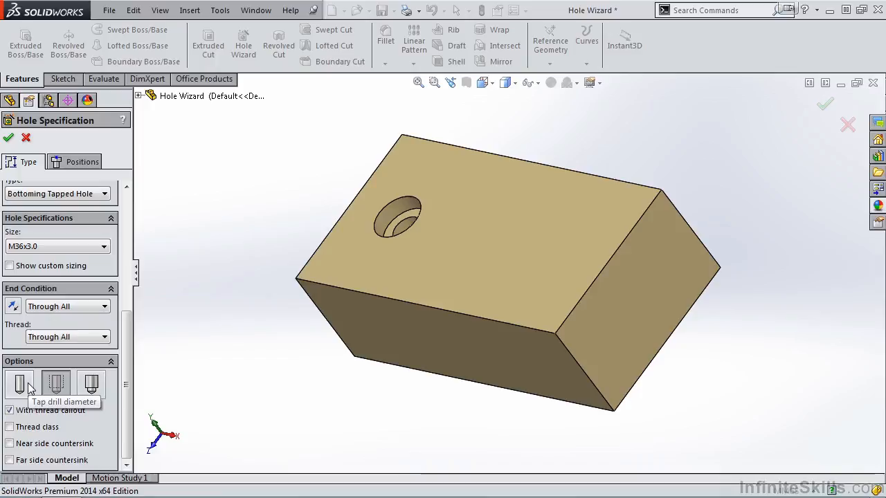
click(67, 386)
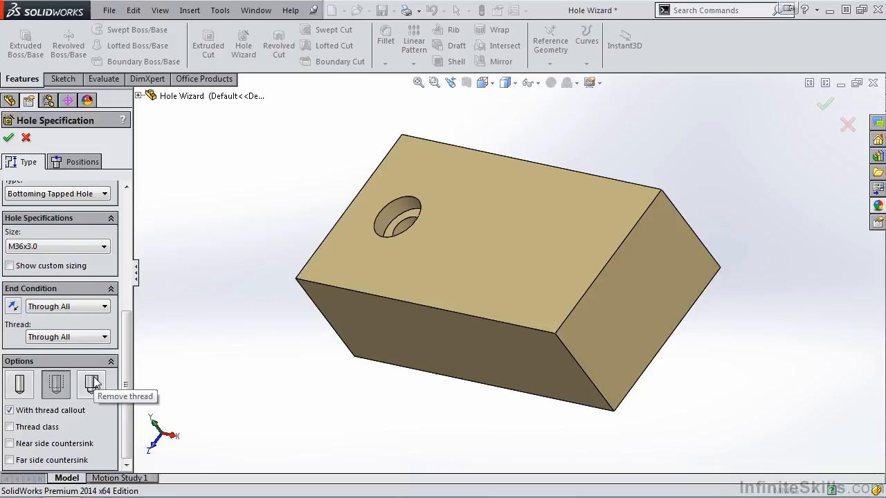
drag(129, 344, 137, 209)
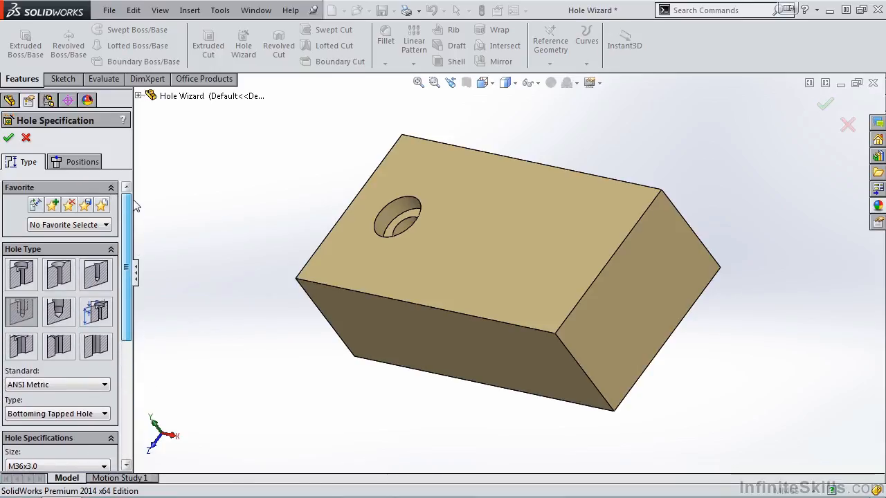
- Place the tapped hole on the block's top face near its centre and finish the hole feature
click(78, 162)
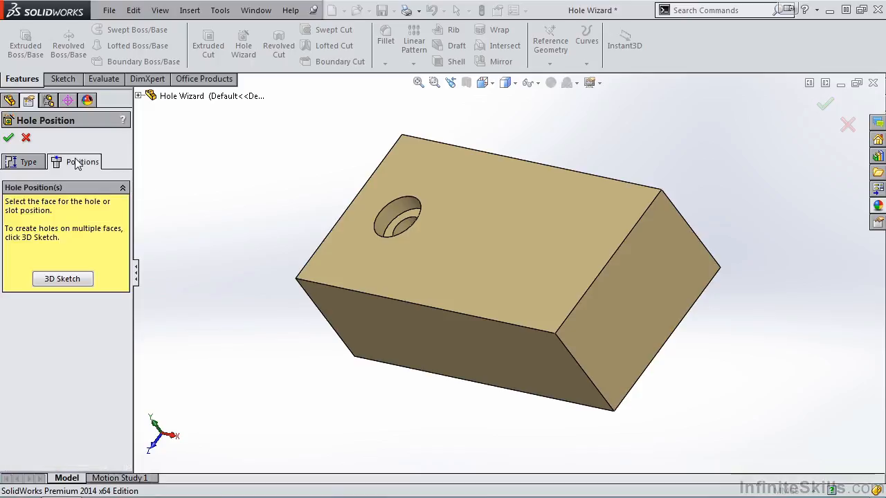
click(497, 239)
click(531, 245)
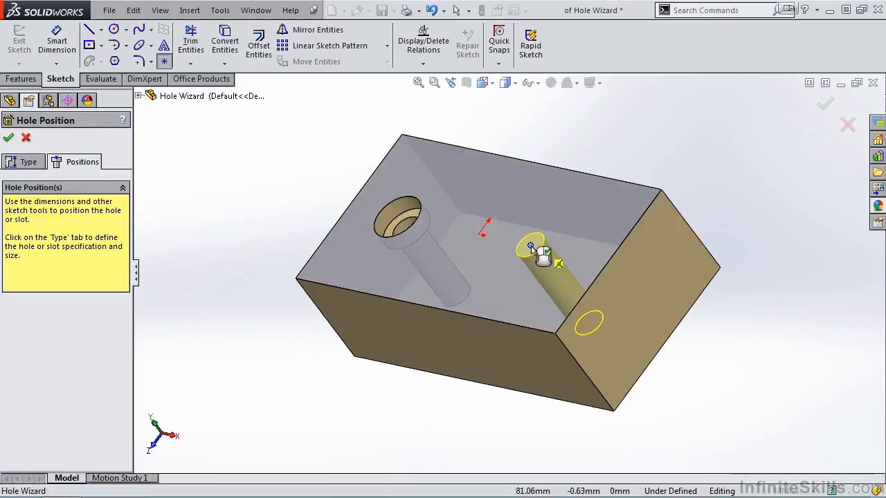
click(9, 137)
- Turn on shaded cosmetic threads in the document's detailing display filter and view the threaded hole
middle_drag(409, 323, 451, 311)
scroll(554, 274, down, 4)
scroll(553, 243, down, 4)
middle_drag(562, 220, 546, 264)
scroll(547, 259, down, 3)
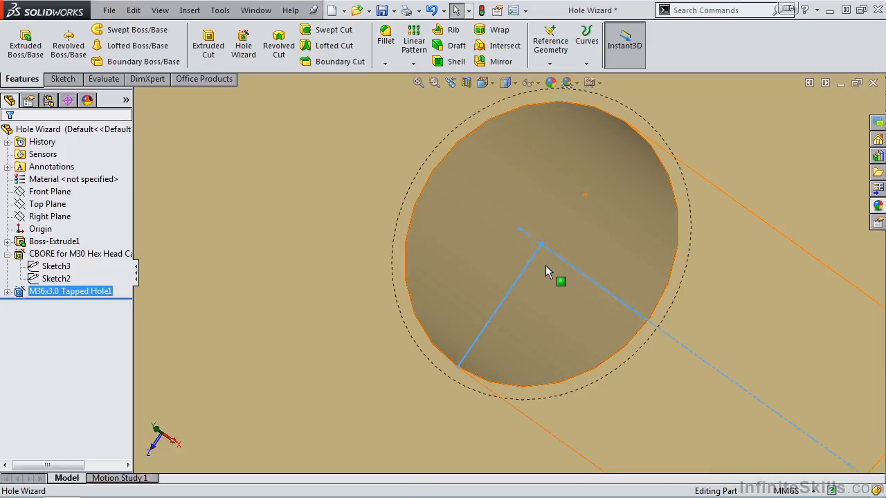
click(514, 14)
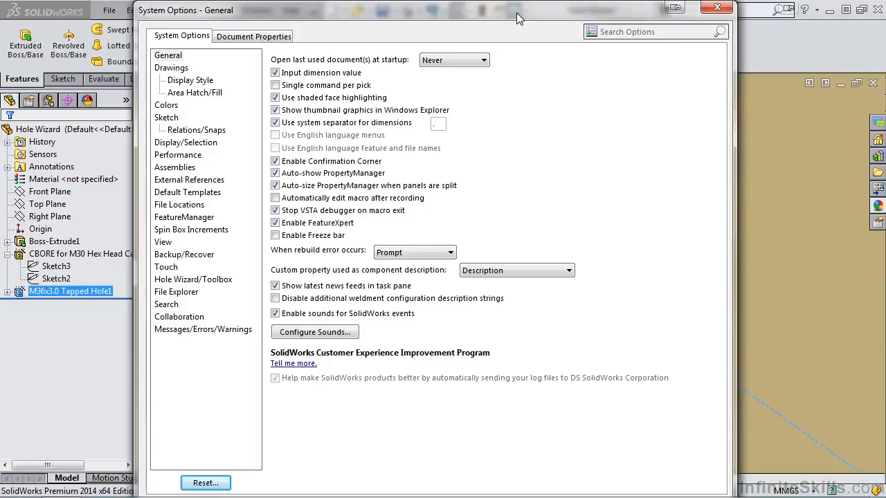
click(255, 39)
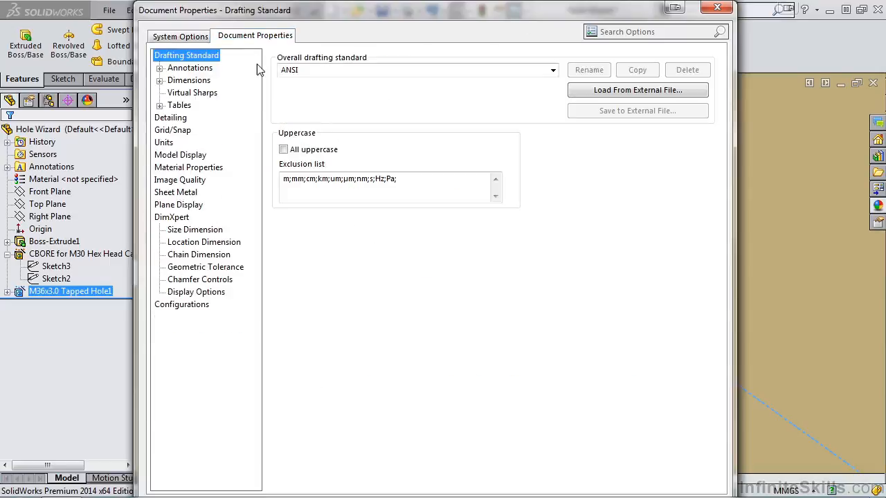
click(173, 119)
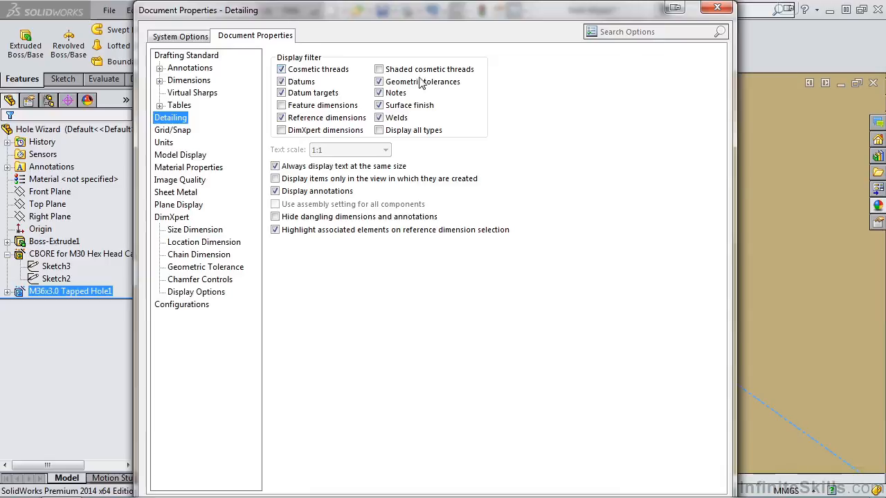
click(379, 71)
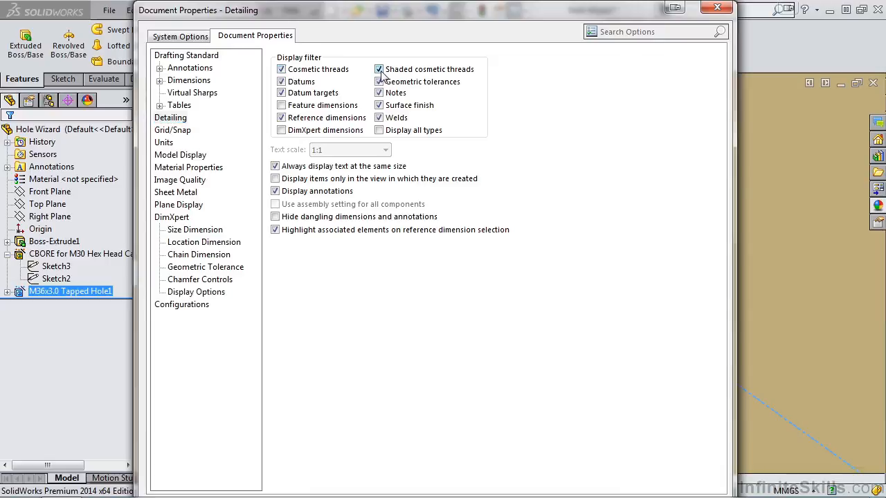
key(Return)
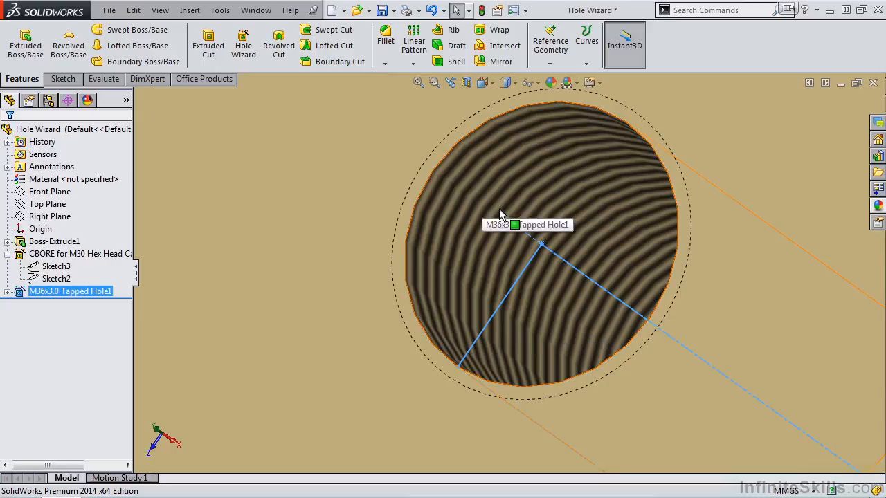
middle_drag(500, 237, 529, 264)
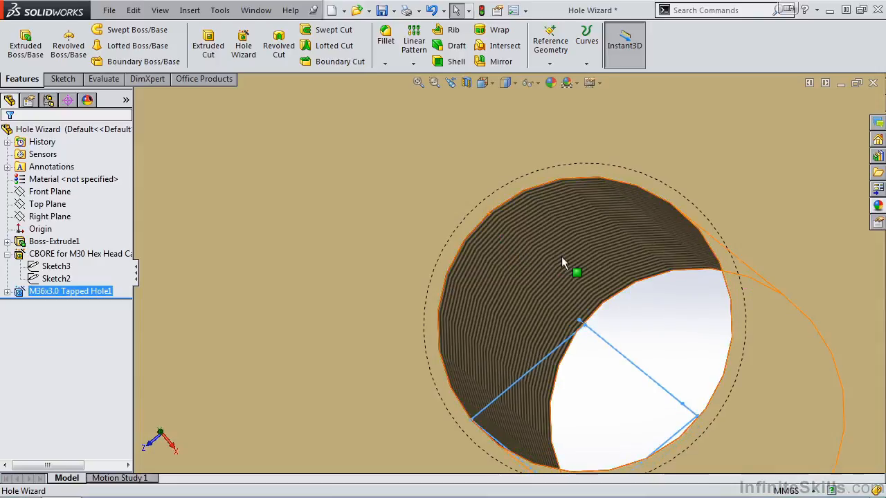